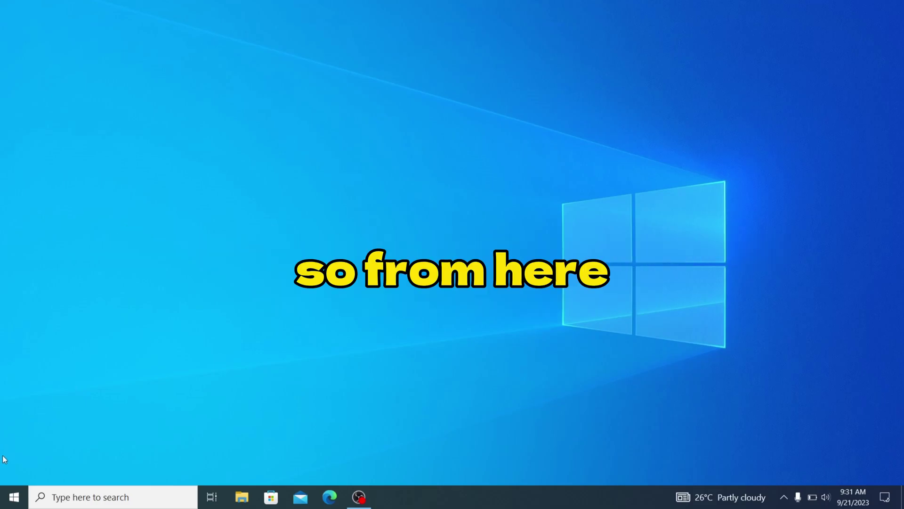
Step: Search Start for 'Set up USB game controllers' and open the first USB Gamepad's properties to test it
{"action": "left_click", "coordinate": [5, 503]}
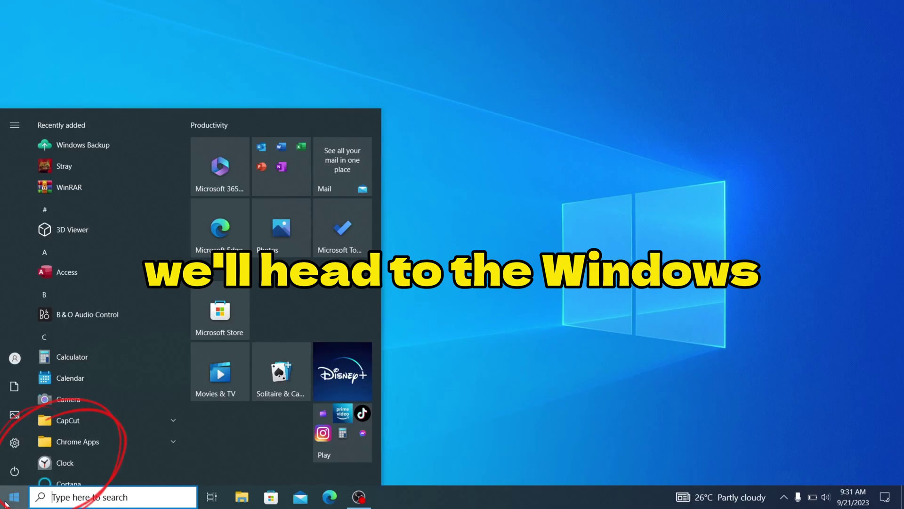
{"action": "type", "text": "set u"}
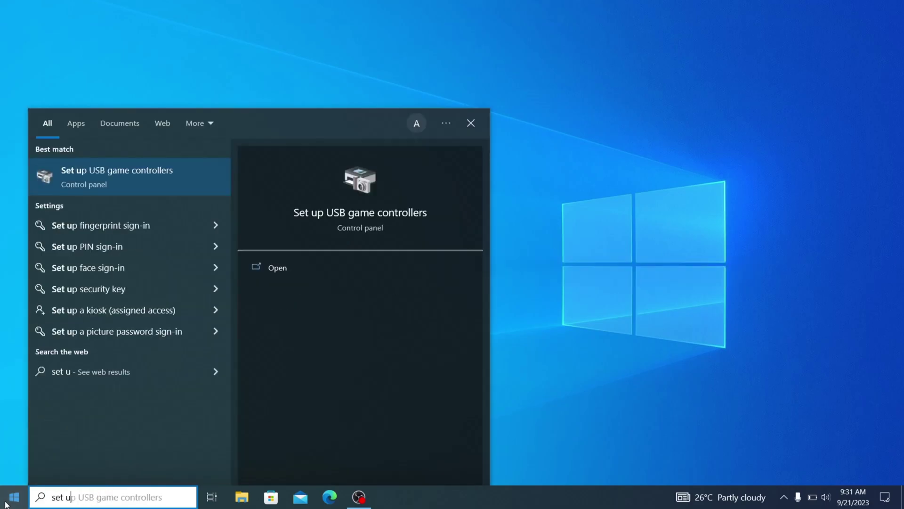
{"action": "type", "text": "p"}
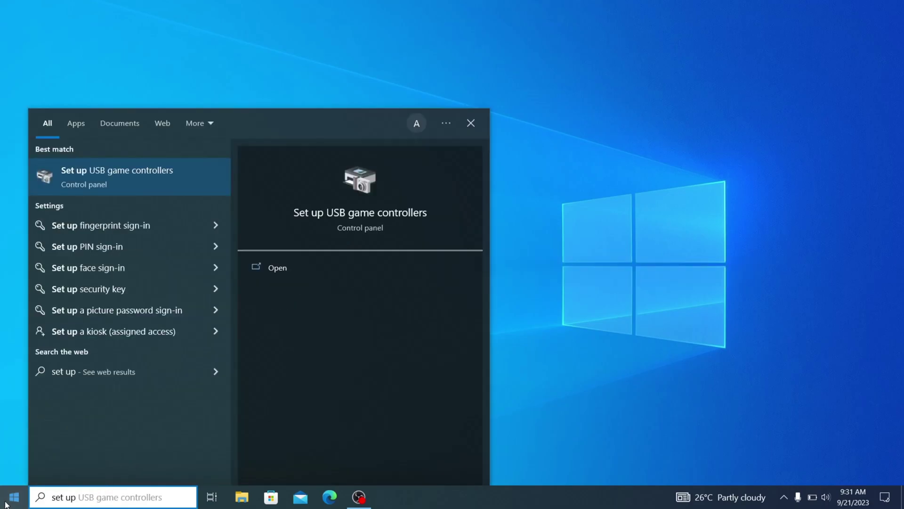
{"action": "key", "text": "Return"}
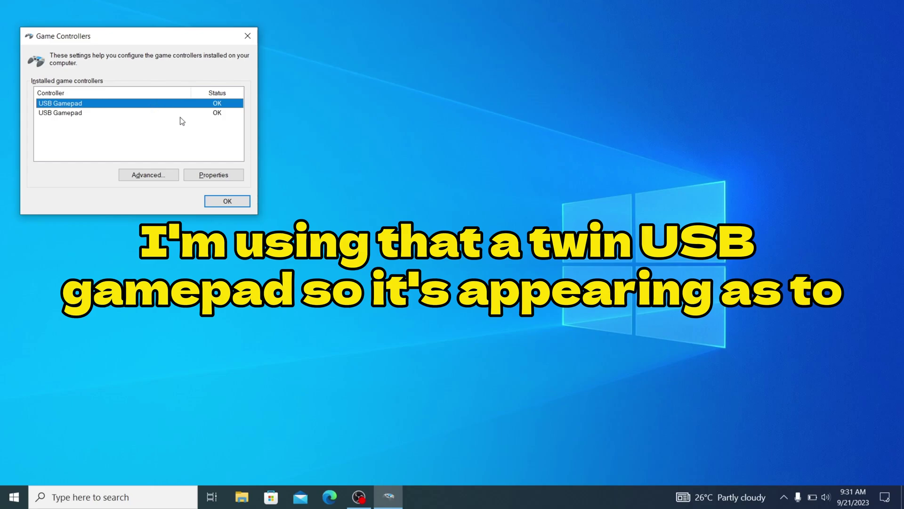
{"action": "double_click", "coordinate": [176, 103]}
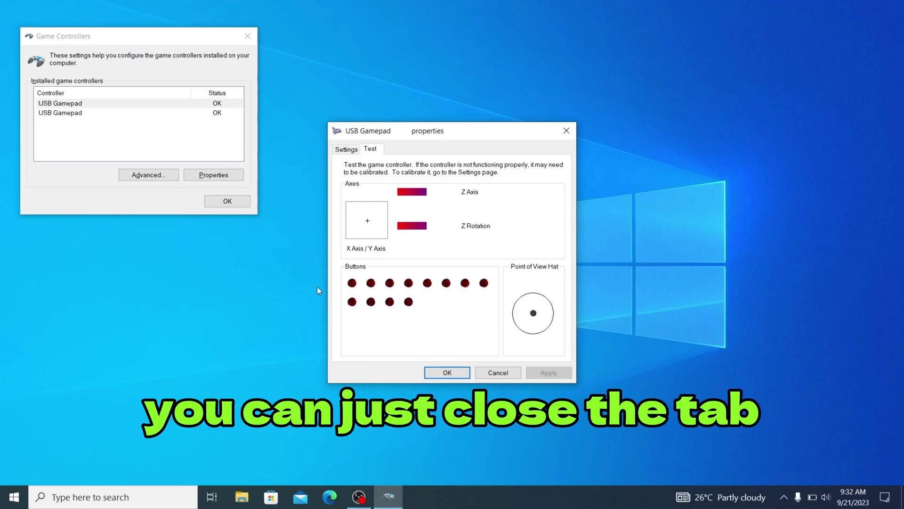
Step: Close the gamepad test properties and the Game Controllers settings window
{"action": "left_click", "coordinate": [456, 374]}
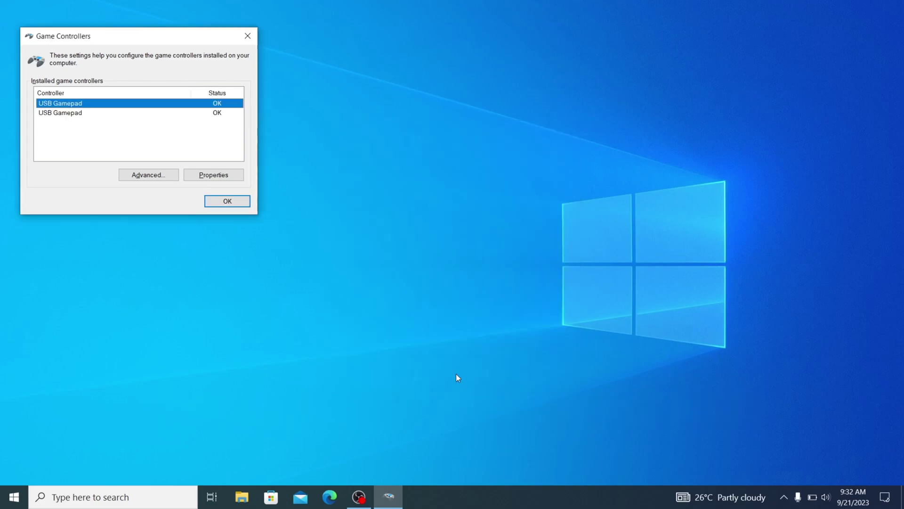
{"action": "left_click", "coordinate": [235, 202]}
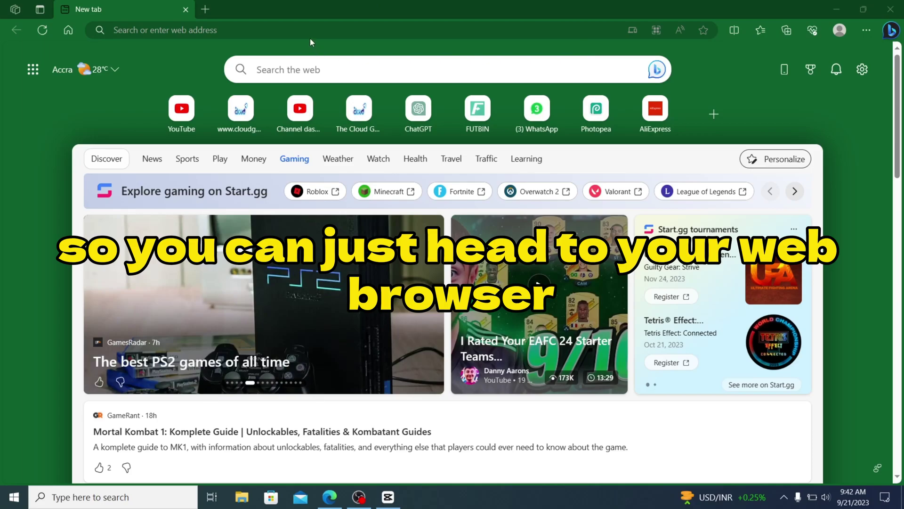
Step: Search Google for 'x360ce download' from the Edge address bar
{"action": "left_click", "coordinate": [308, 31]}
{"action": "type", "text": "x36c"}
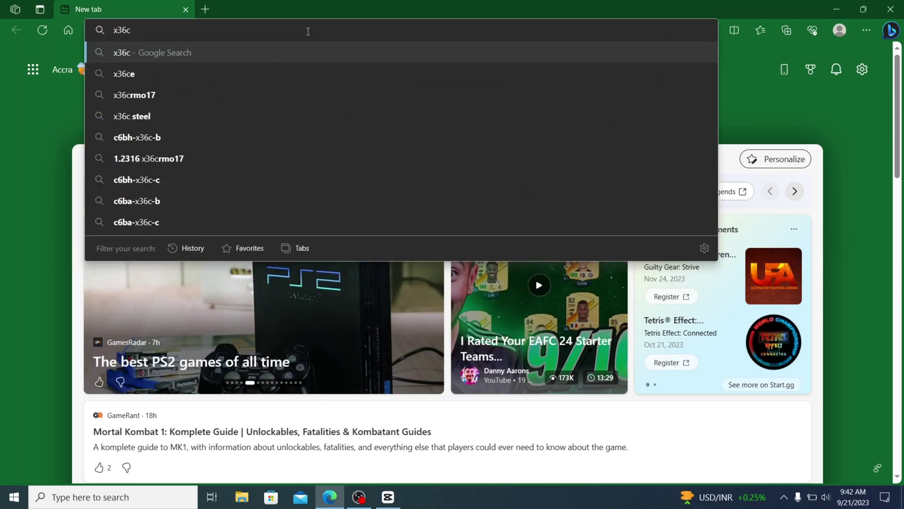
{"action": "key", "text": "BackSpace"}
{"action": "type", "text": "0"}
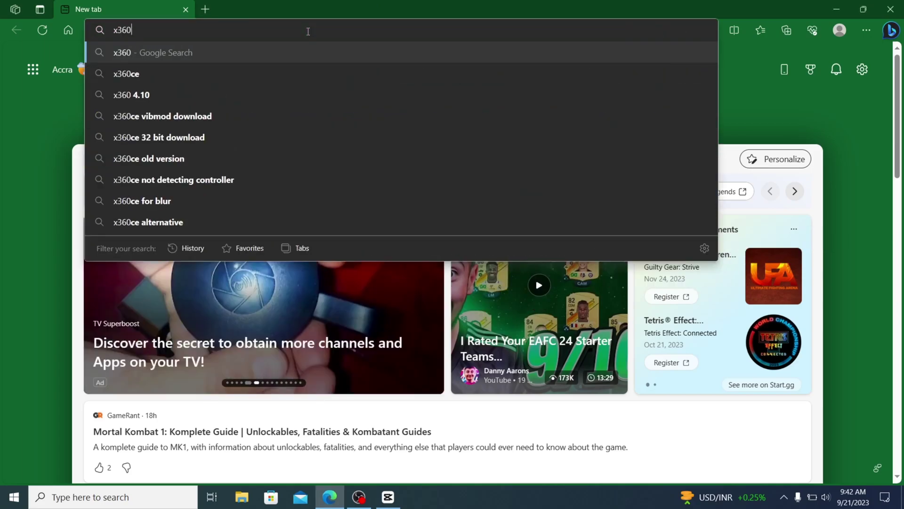
{"action": "type", "text": "ce"}
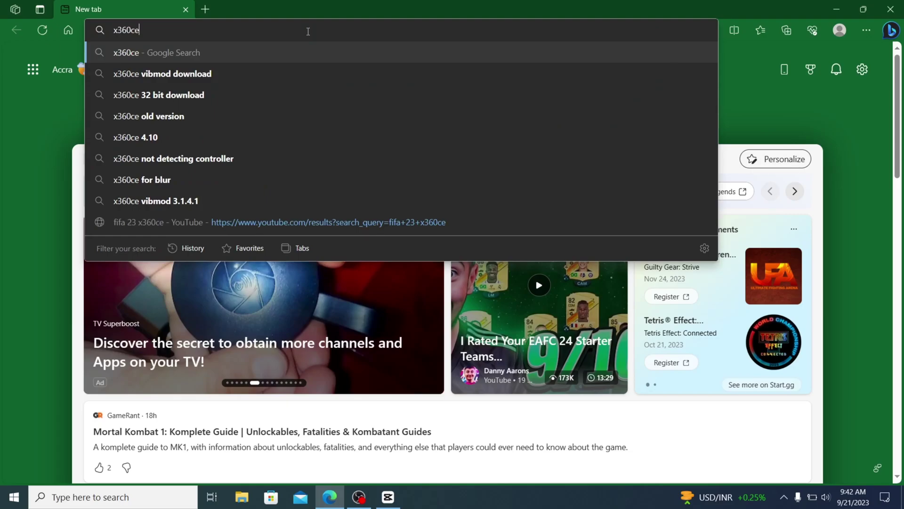
{"action": "type", "text": " download"}
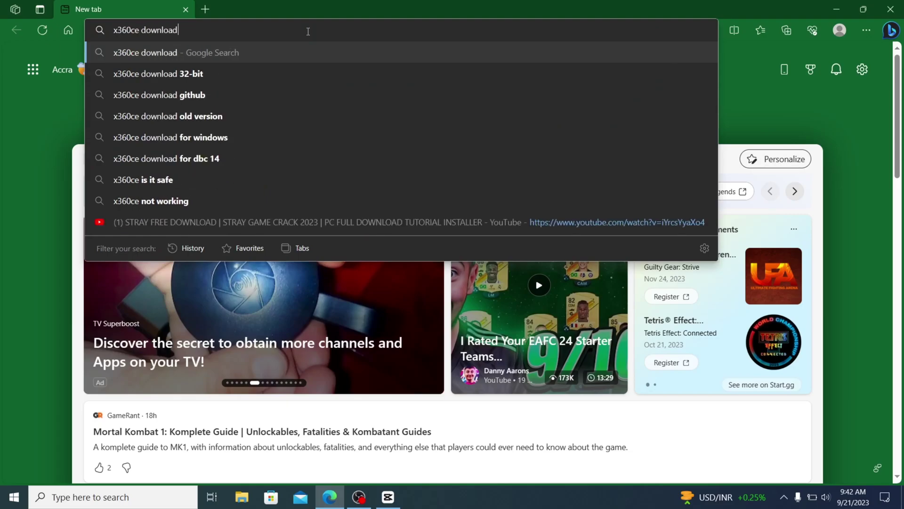
{"action": "key", "text": "Return"}
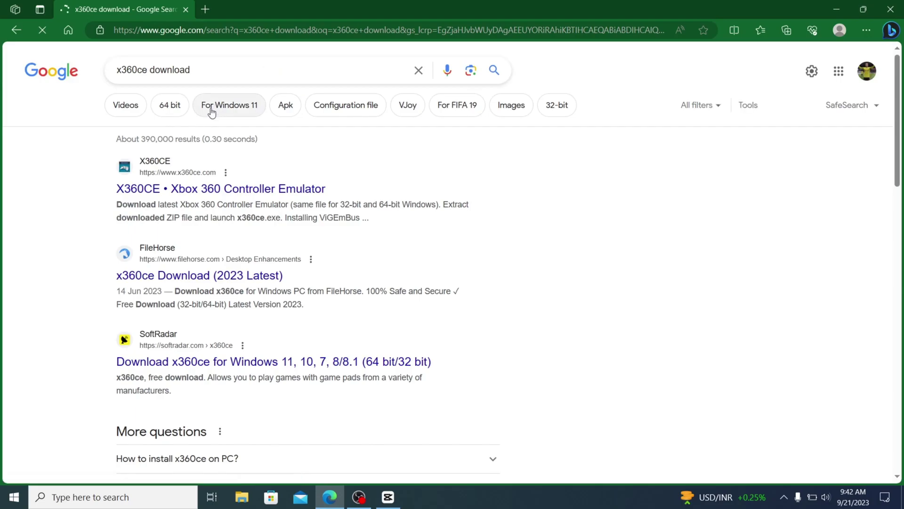
Step: Open the official X360CE site and download version 4.17.15.0 for all games
{"action": "left_click", "coordinate": [180, 187]}
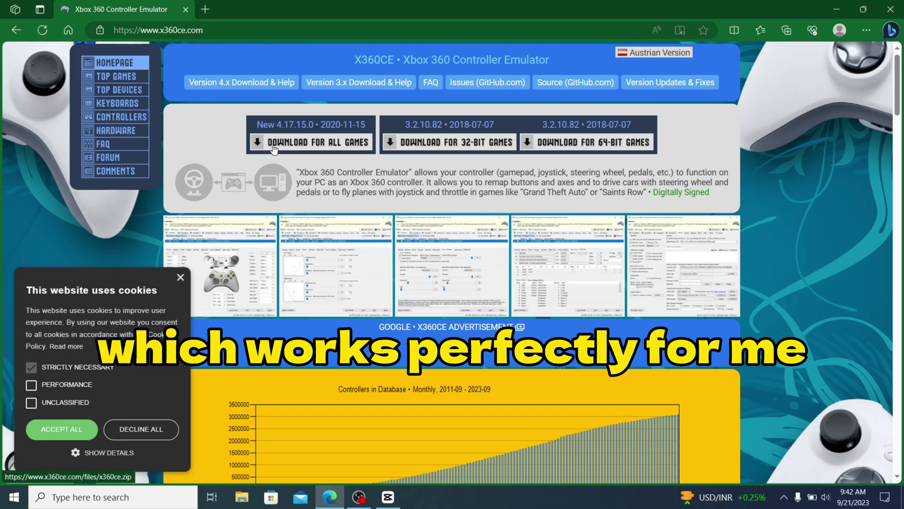
{"action": "left_click", "coordinate": [274, 149]}
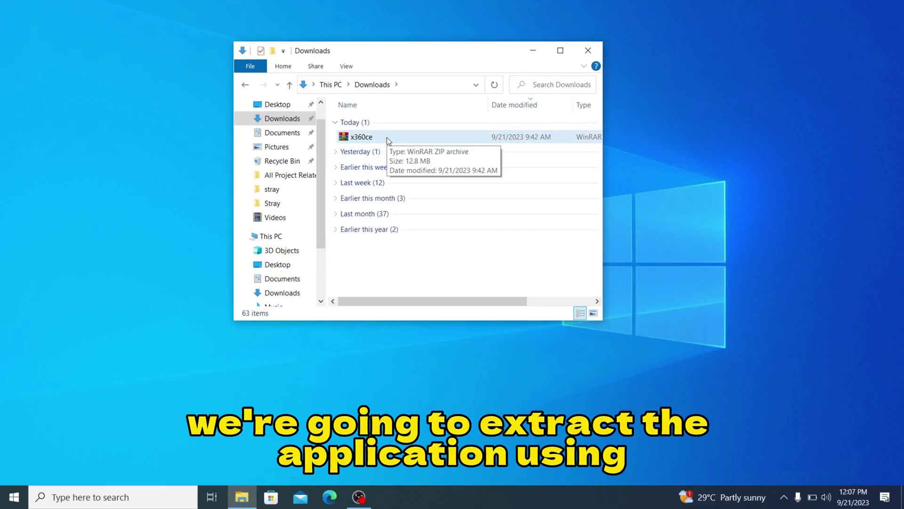
Step: Extract x360ce.zip into an x360ce folder in Downloads
{"action": "right_click", "coordinate": [386, 137]}
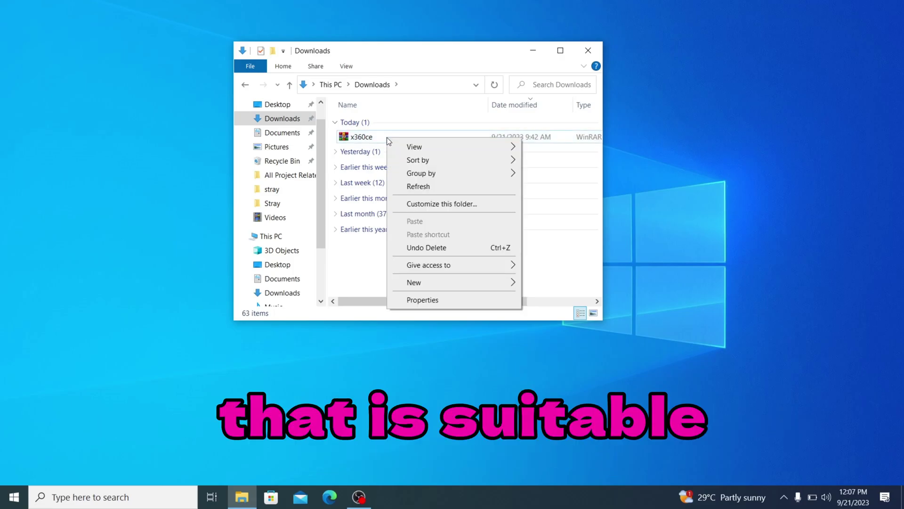
{"action": "left_click", "coordinate": [377, 137]}
{"action": "left_click", "coordinate": [377, 136]}
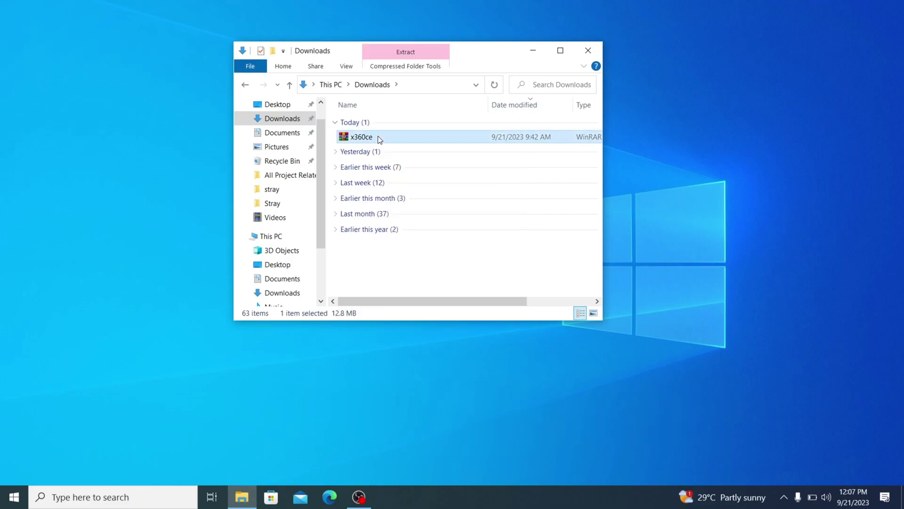
{"action": "right_click", "coordinate": [378, 135]}
{"action": "left_click", "coordinate": [408, 198]}
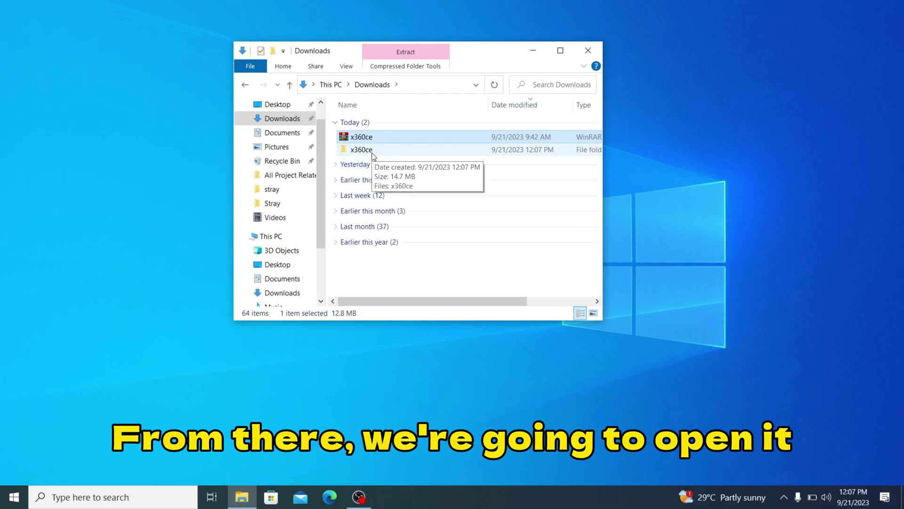
Step: Open the extracted x360ce folder and run the x360ce application as administrator
{"action": "double_click", "coordinate": [372, 153]}
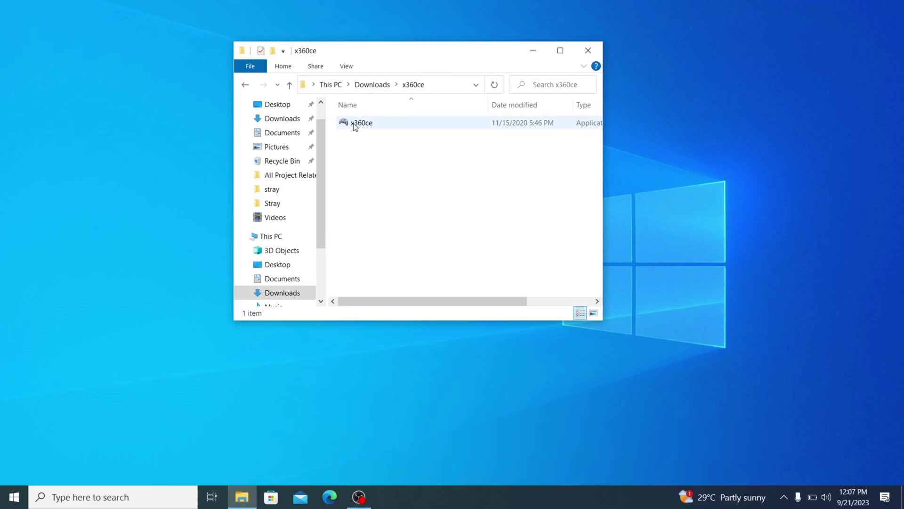
{"action": "left_click", "coordinate": [355, 127]}
{"action": "right_click", "coordinate": [354, 124]}
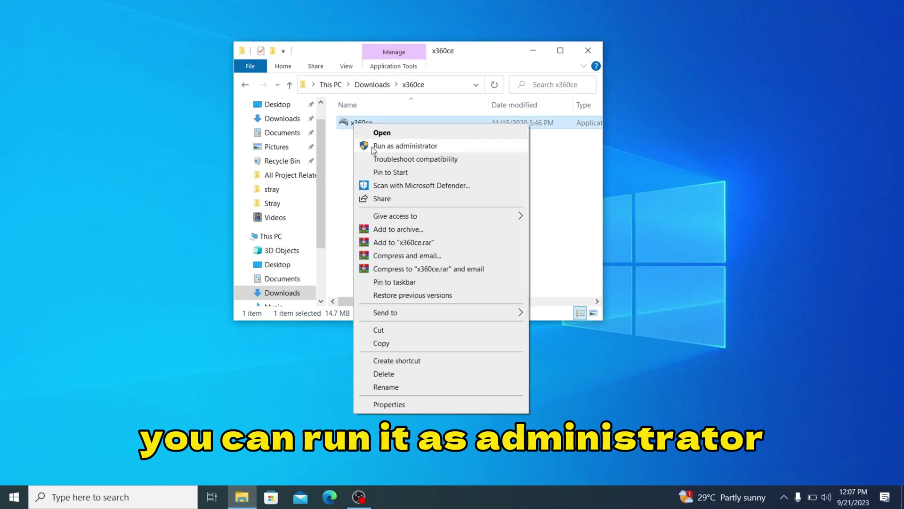
{"action": "left_click", "coordinate": [372, 146]}
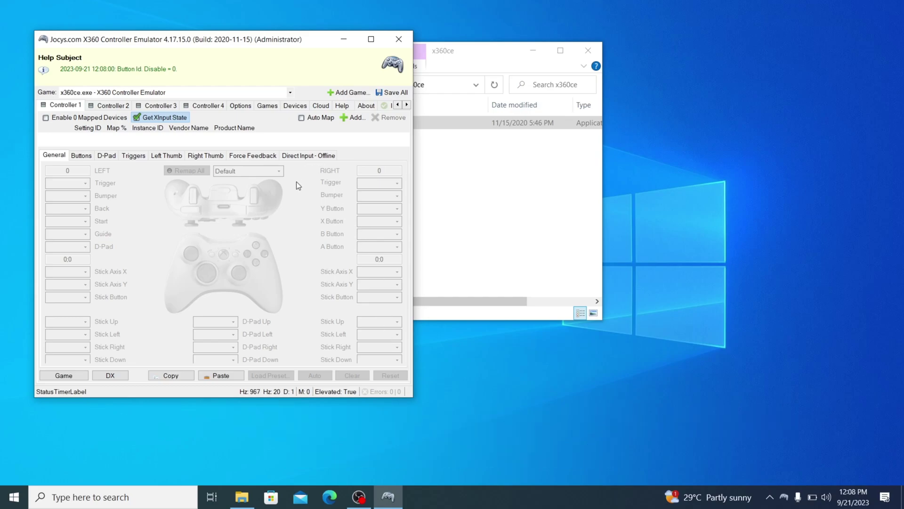
Step: Add the ticked USB Gamepad to Controller 1 from the Map Device To Controller list
{"action": "left_click", "coordinate": [348, 119]}
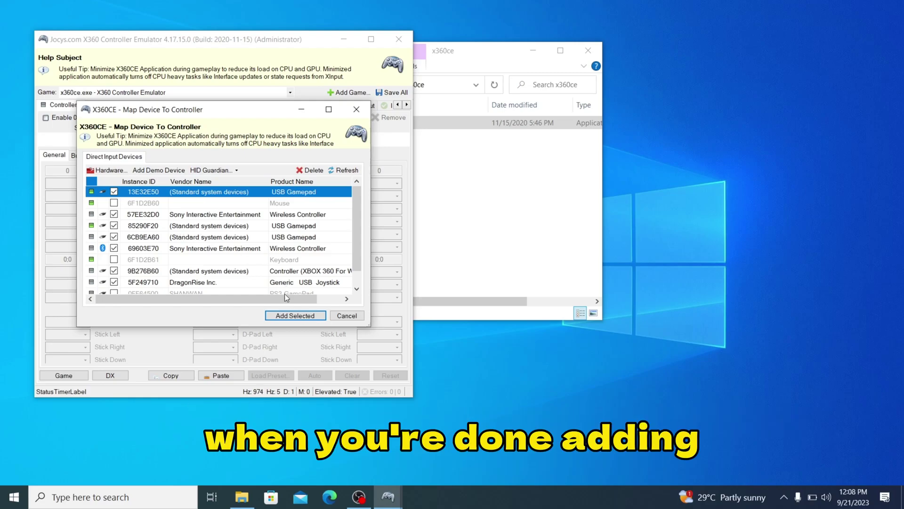
{"action": "left_click", "coordinate": [295, 315]}
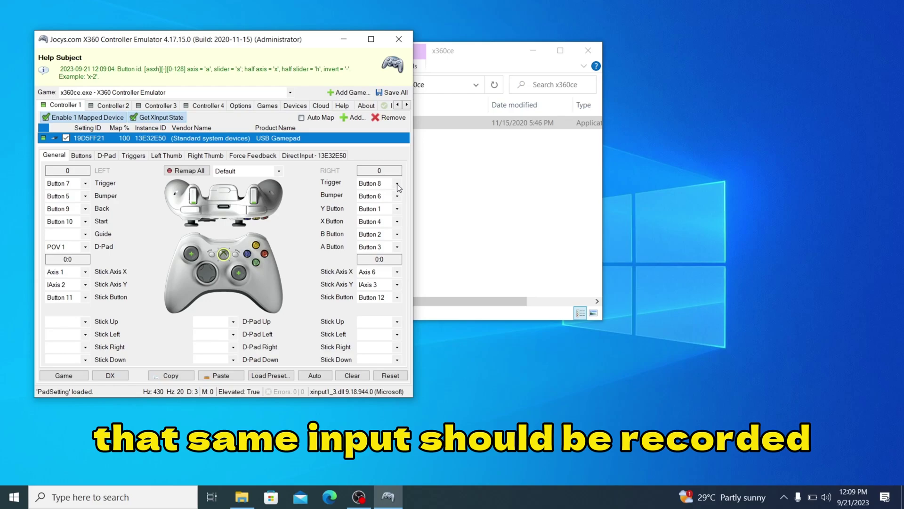
Step: Re-record the right trigger, then record left trigger, bumper, Back and Start as Buttons 7, 5, 9, 10
{"action": "left_click", "coordinate": [398, 185]}
{"action": "left_click", "coordinate": [398, 210]}
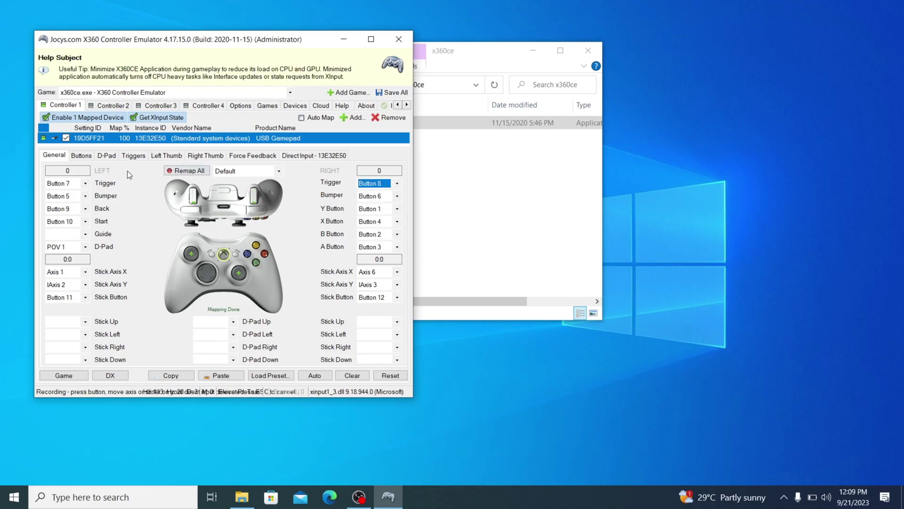
{"action": "left_click", "coordinate": [85, 184]}
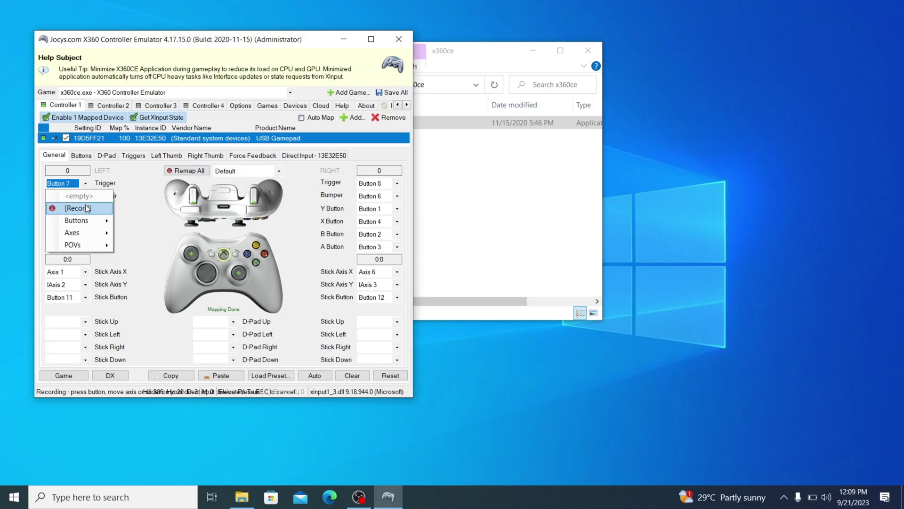
{"action": "left_click", "coordinate": [86, 207]}
{"action": "left_click", "coordinate": [86, 196]}
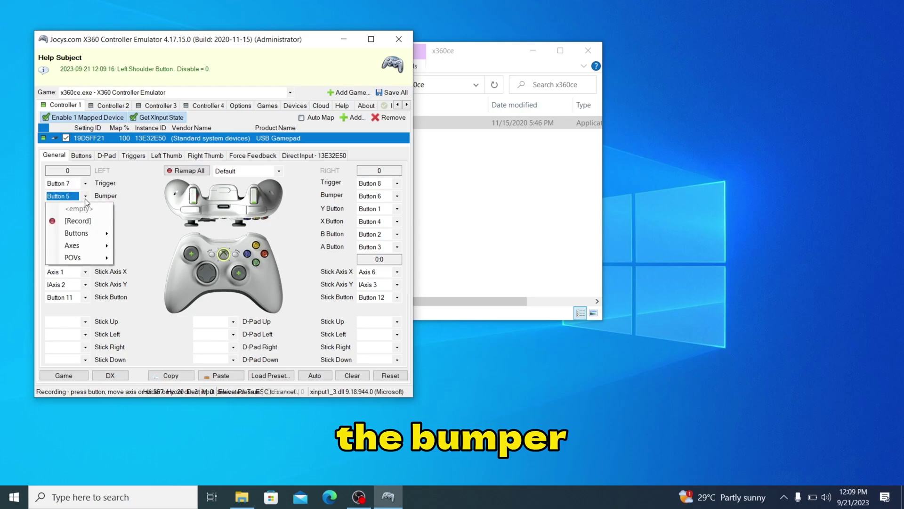
{"action": "left_click", "coordinate": [86, 219]}
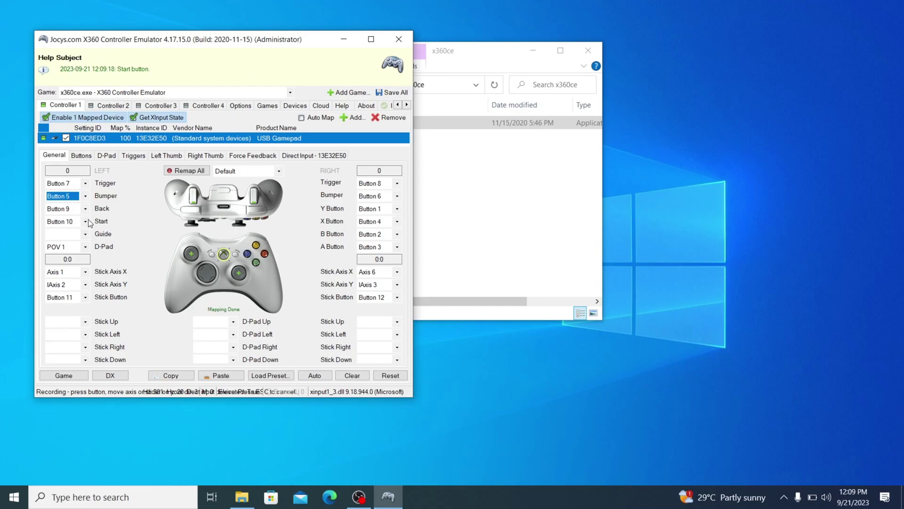
{"action": "left_click", "coordinate": [85, 209]}
{"action": "left_click", "coordinate": [86, 231]}
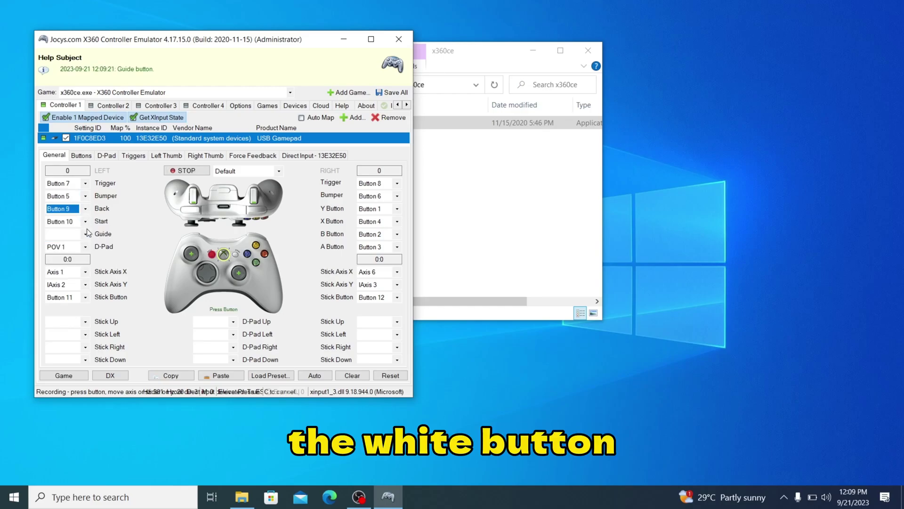
{"action": "left_click", "coordinate": [85, 221]}
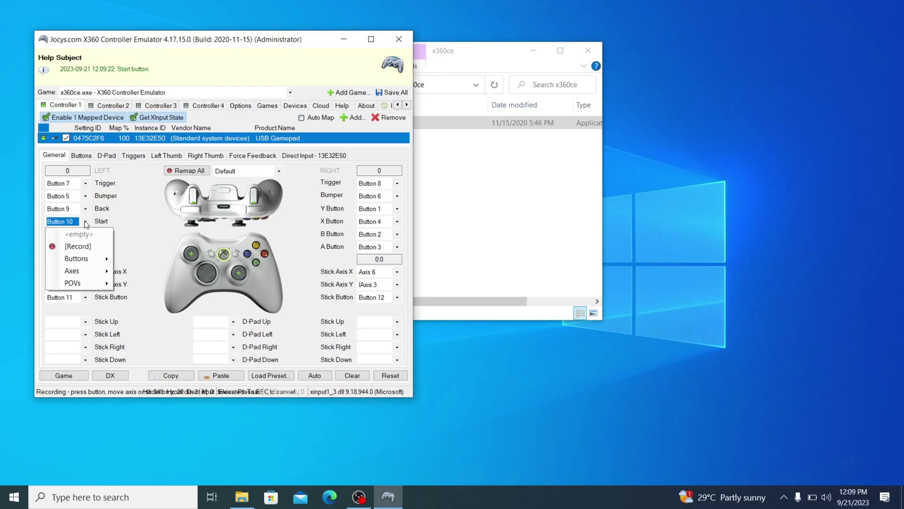
{"action": "left_click", "coordinate": [89, 243]}
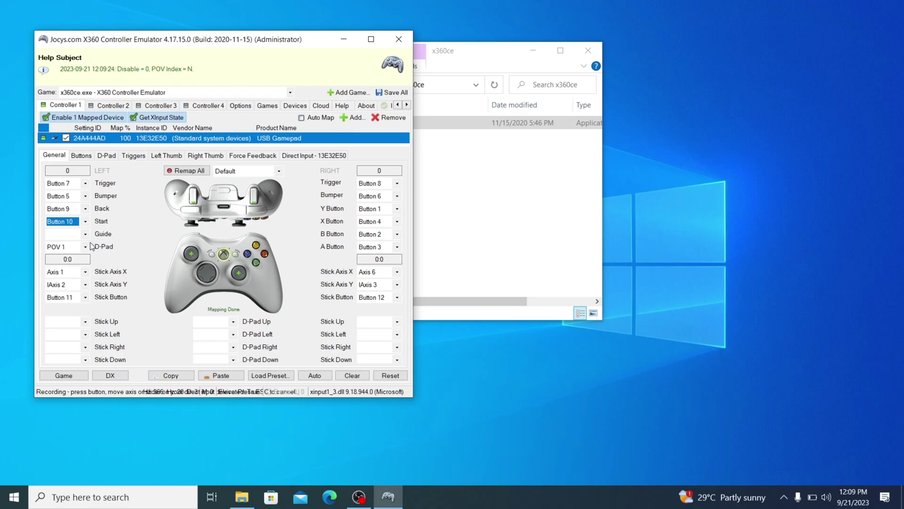
Step: Record Controller 1's Y, X, B and A buttons from gamepad presses
{"action": "left_click", "coordinate": [395, 212]}
{"action": "left_click", "coordinate": [391, 233]}
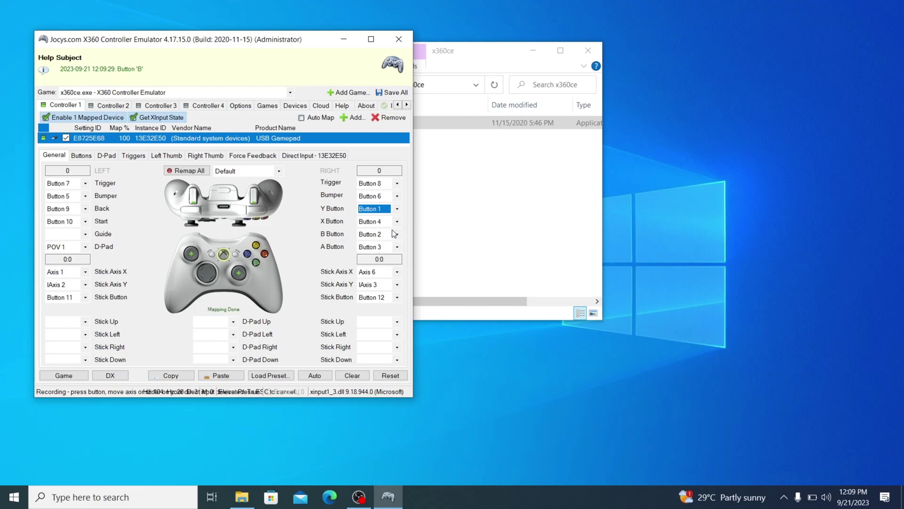
{"action": "left_click", "coordinate": [397, 222]}
{"action": "left_click", "coordinate": [398, 247]}
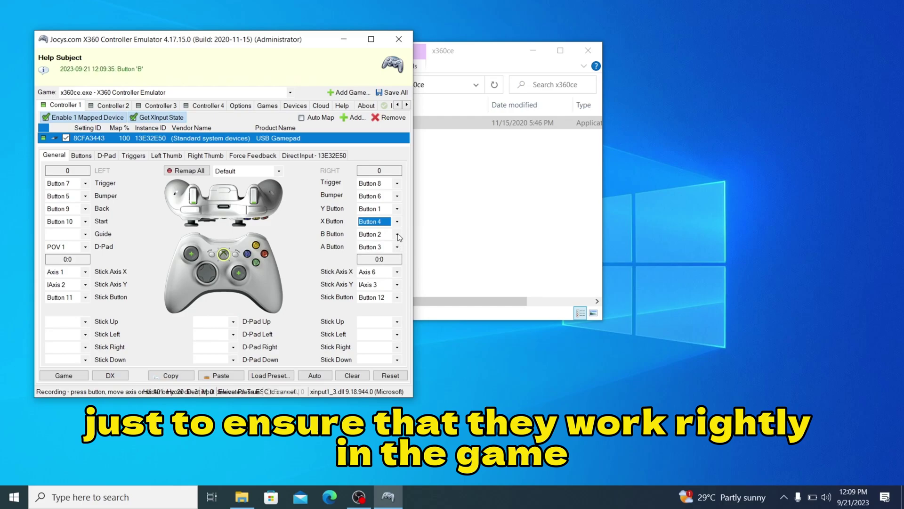
{"action": "left_click", "coordinate": [397, 234]}
{"action": "left_click", "coordinate": [397, 258]}
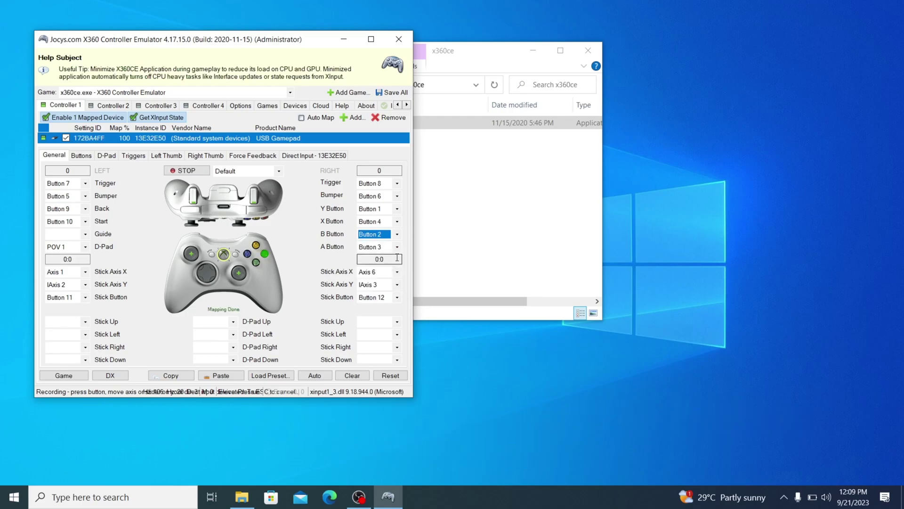
{"action": "left_click", "coordinate": [398, 247]}
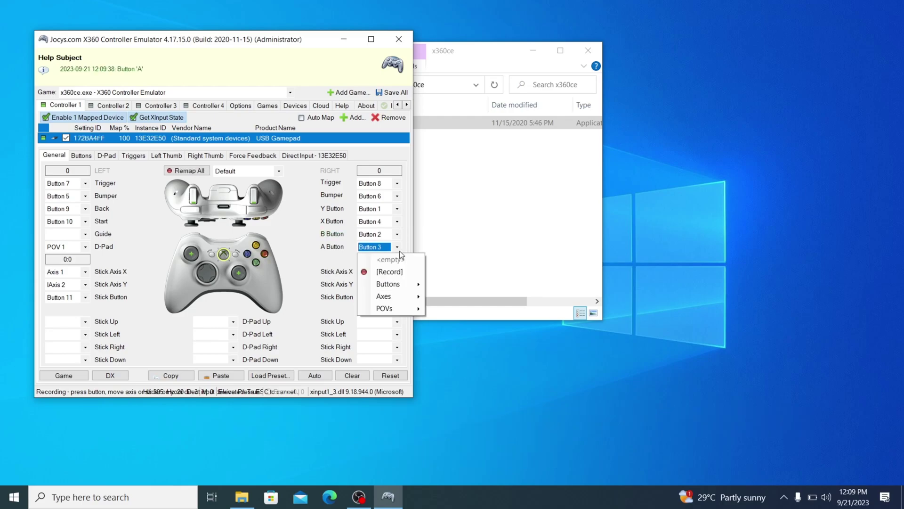
{"action": "left_click", "coordinate": [393, 272]}
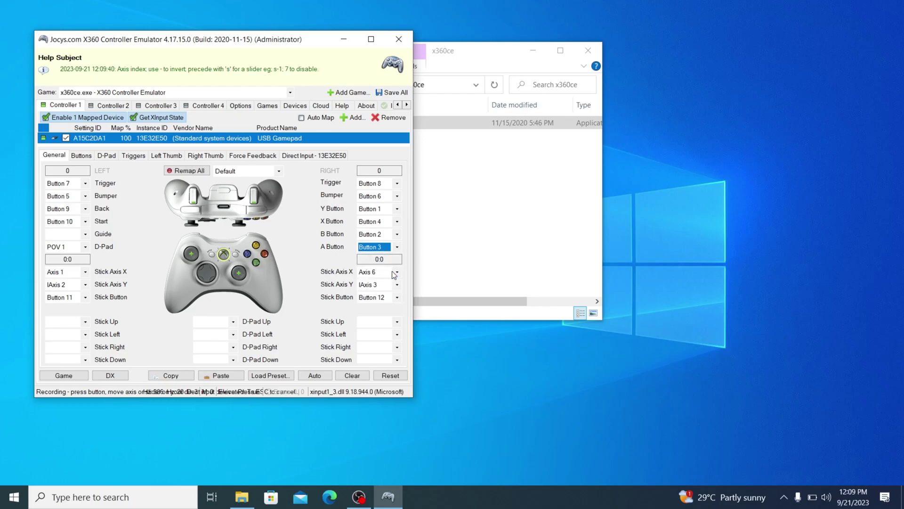
Step: Record the right stick's X axis, Y axis and stick click as Axis 6, IAxis 3, Button 12
{"action": "left_click", "coordinate": [397, 272]}
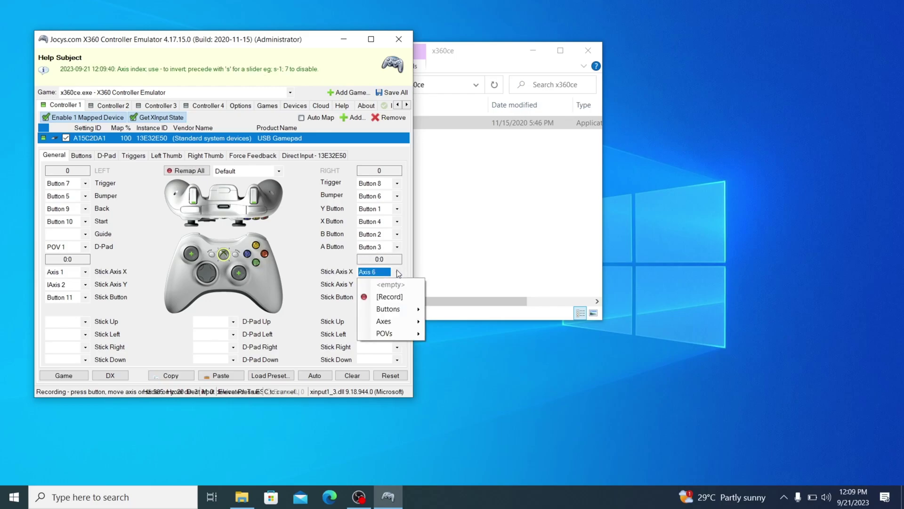
{"action": "left_click", "coordinate": [394, 296]}
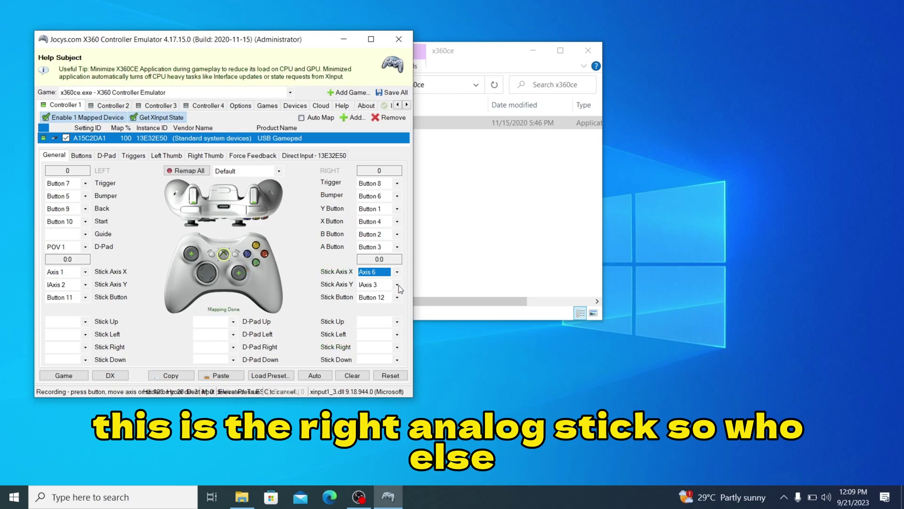
{"action": "left_click", "coordinate": [399, 284]}
{"action": "left_click", "coordinate": [395, 309]}
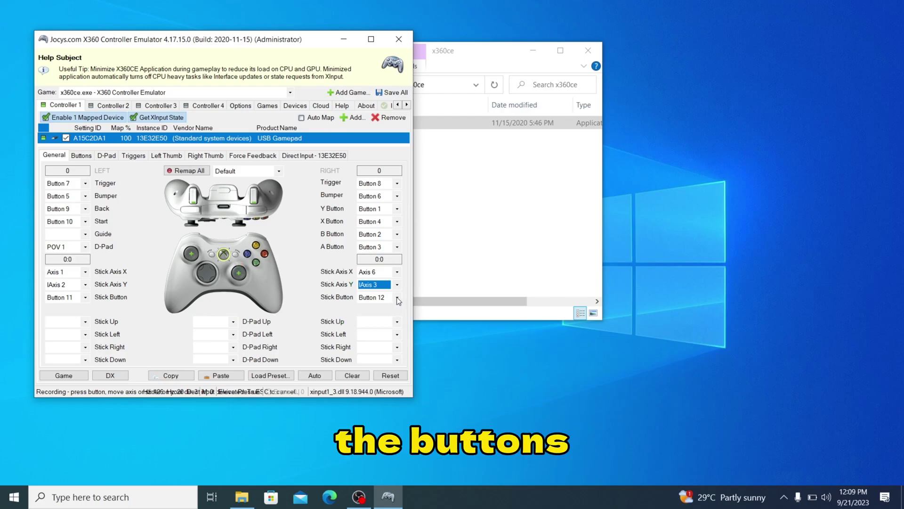
{"action": "left_click", "coordinate": [397, 297]}
{"action": "left_click", "coordinate": [394, 321]}
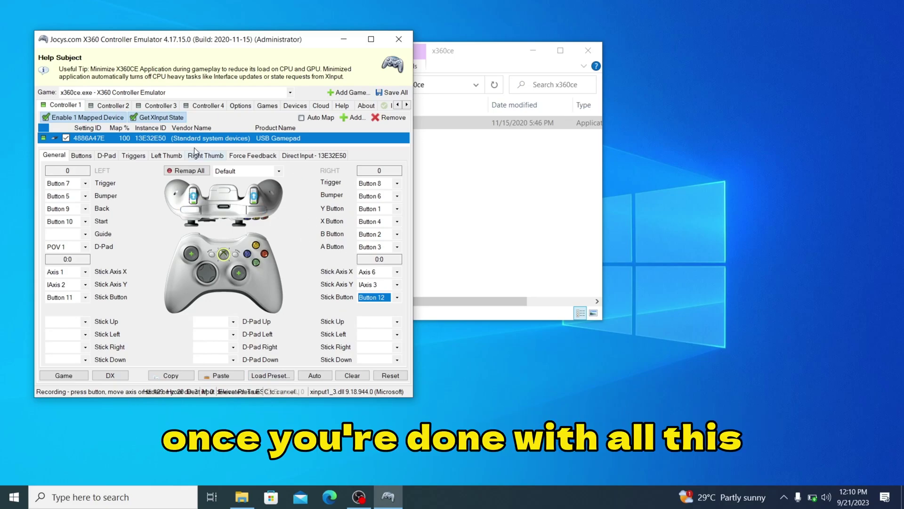
Step: Add the second USB Gamepad, 85290F20, to Controller 2
{"action": "left_click", "coordinate": [101, 106]}
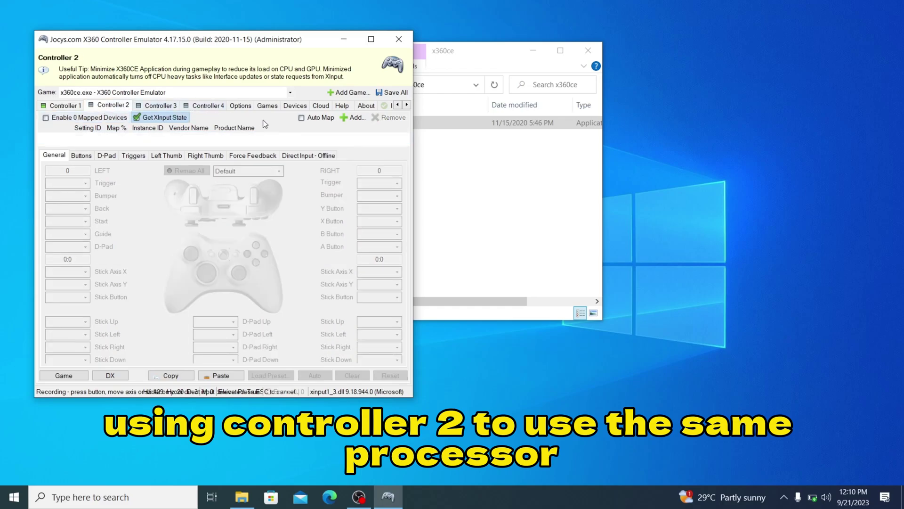
{"action": "left_click", "coordinate": [355, 118]}
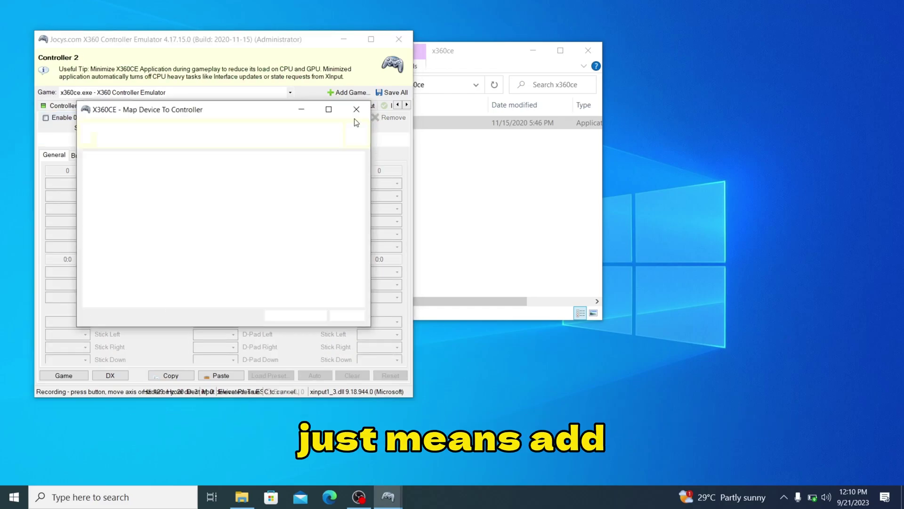
{"action": "left_click", "coordinate": [262, 228]}
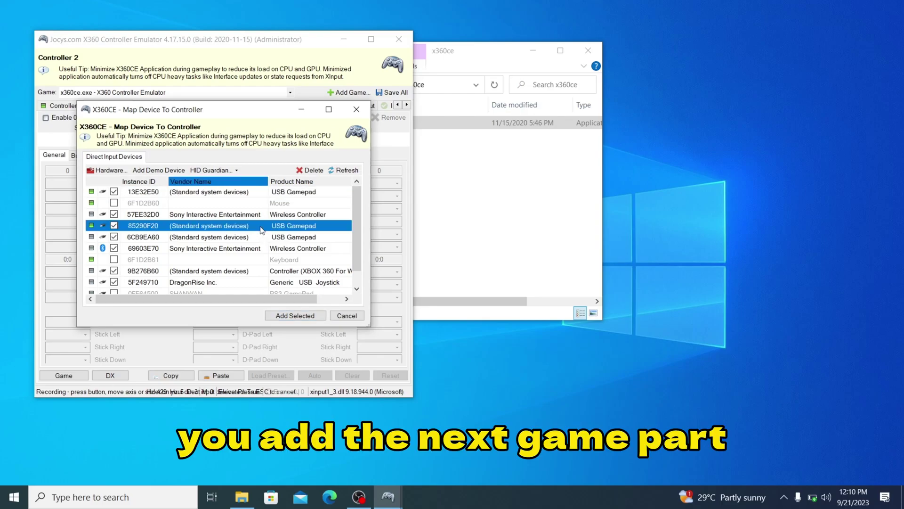
{"action": "left_click", "coordinate": [304, 316]}
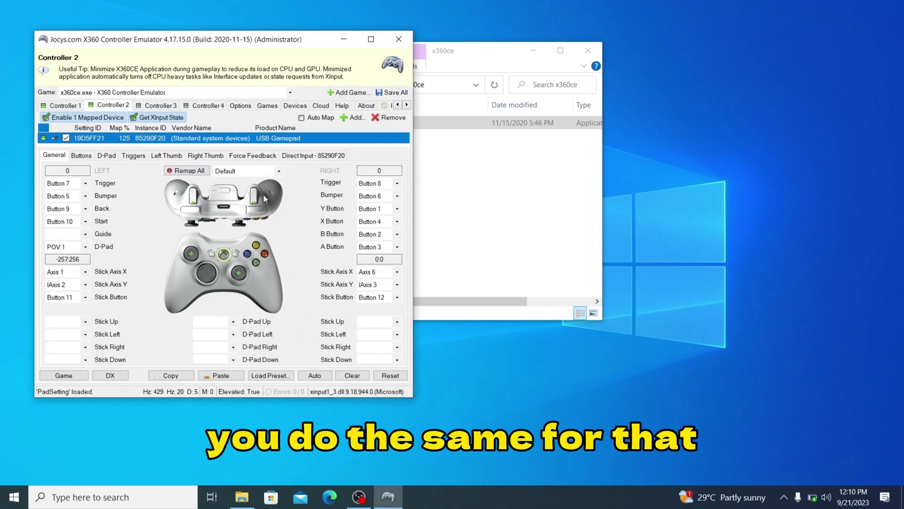
Step: Save all controller settings and minimize X360CE to the tray
{"action": "left_click", "coordinate": [56, 106]}
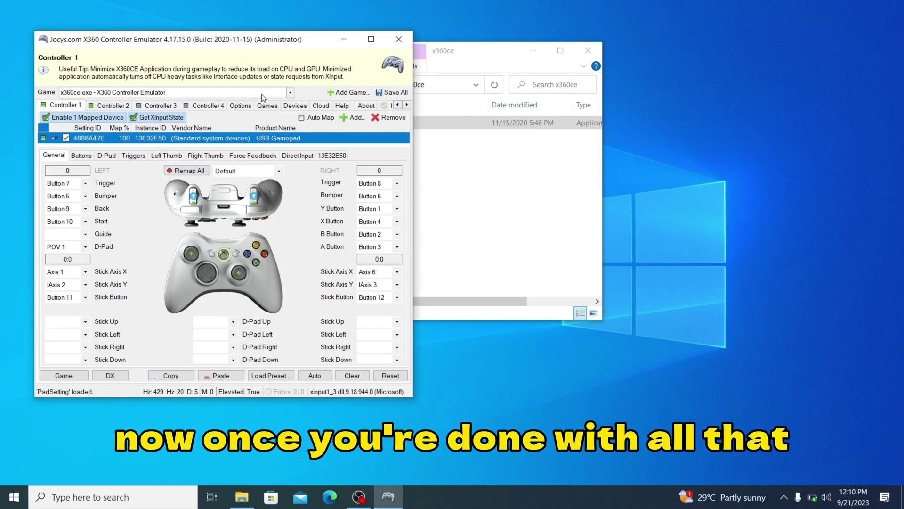
{"action": "left_click", "coordinate": [401, 93]}
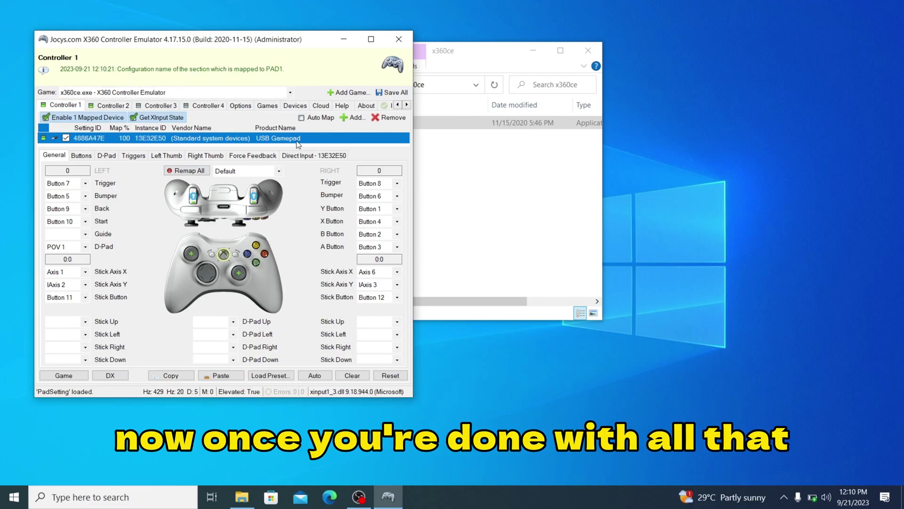
{"action": "left_click", "coordinate": [395, 94]}
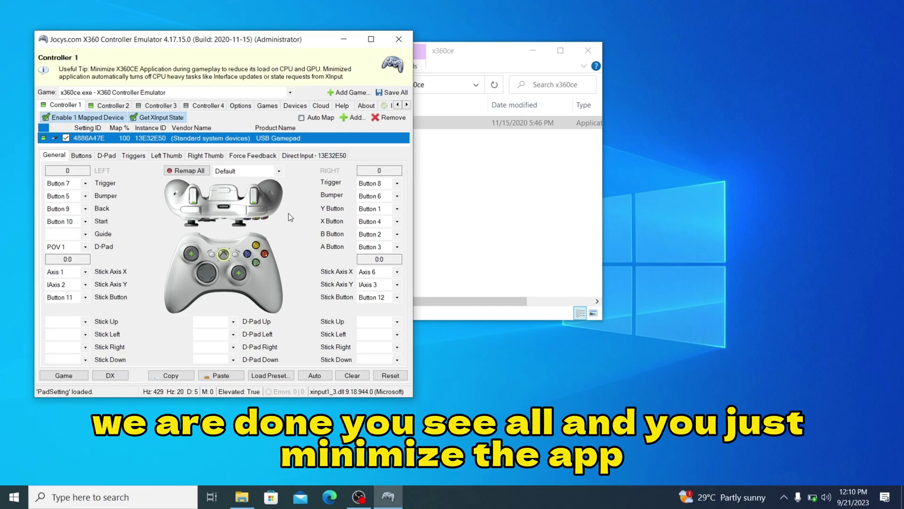
{"action": "left_click", "coordinate": [344, 40]}
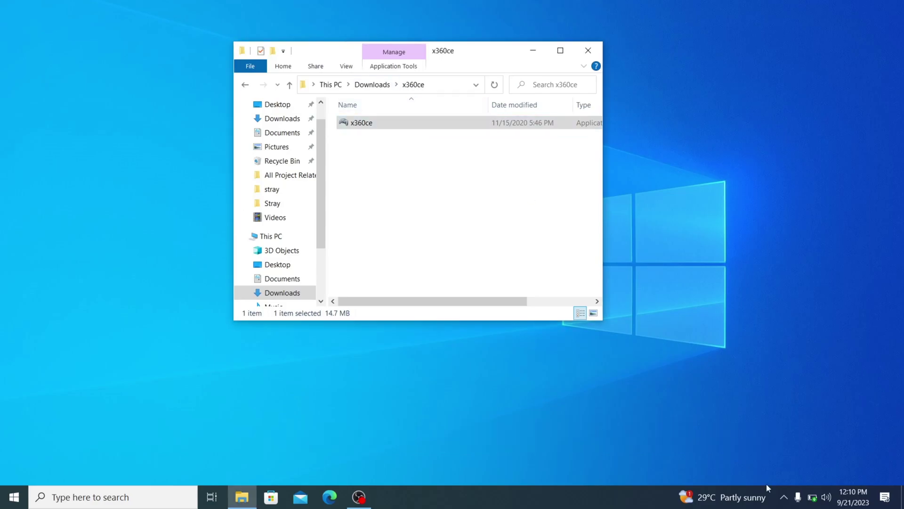
Step: Expand the hidden tray icons to check that x360ce's gamepad icon is still there
{"action": "left_click", "coordinate": [784, 498]}
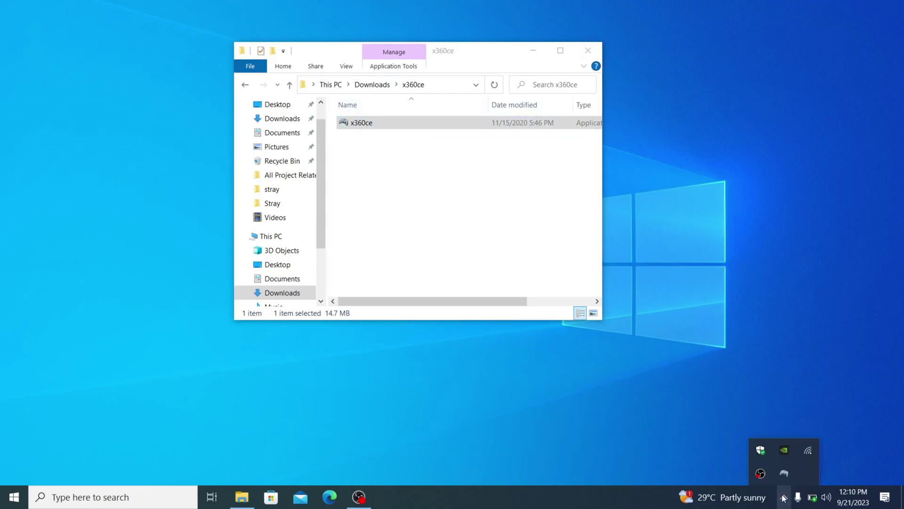